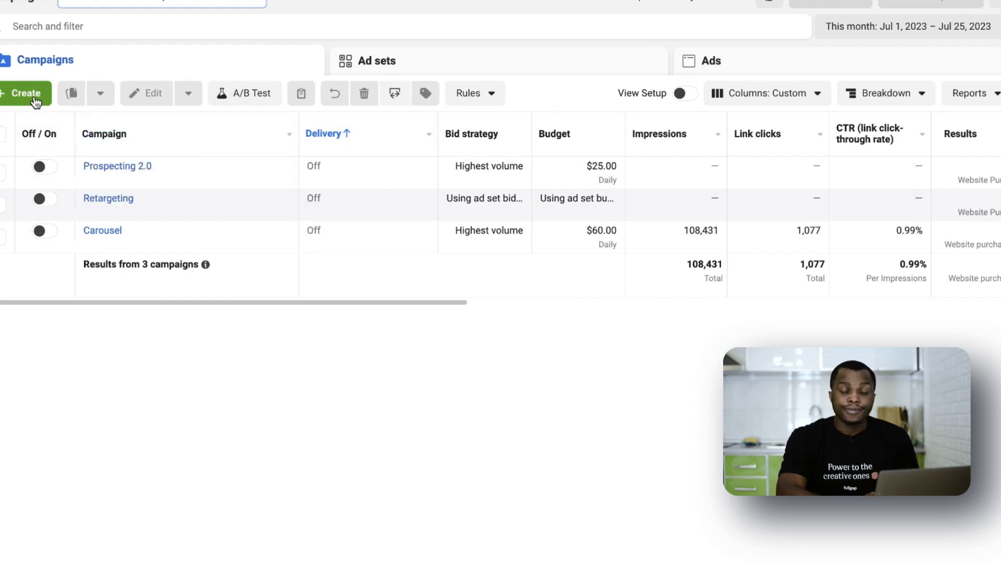
Create a new campaign with the Sales objective and continue to the campaign setup choice
left_click(34, 99)
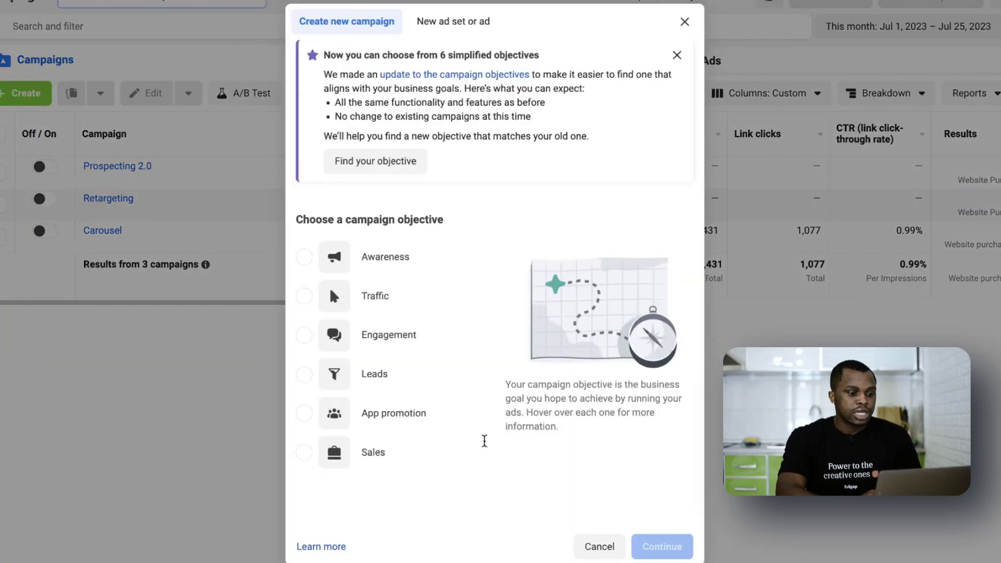
mouse_move(312, 460)
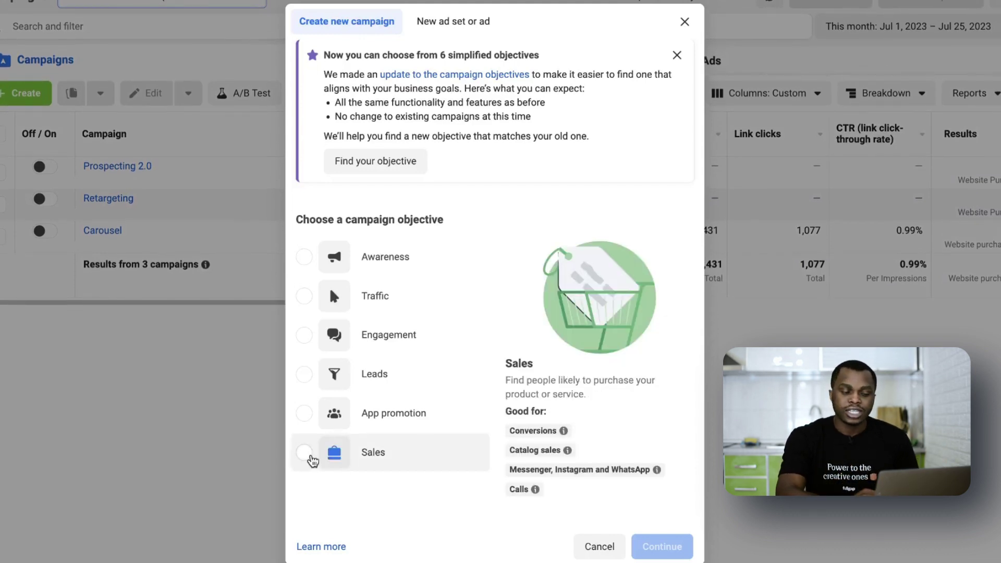
left_click(310, 457)
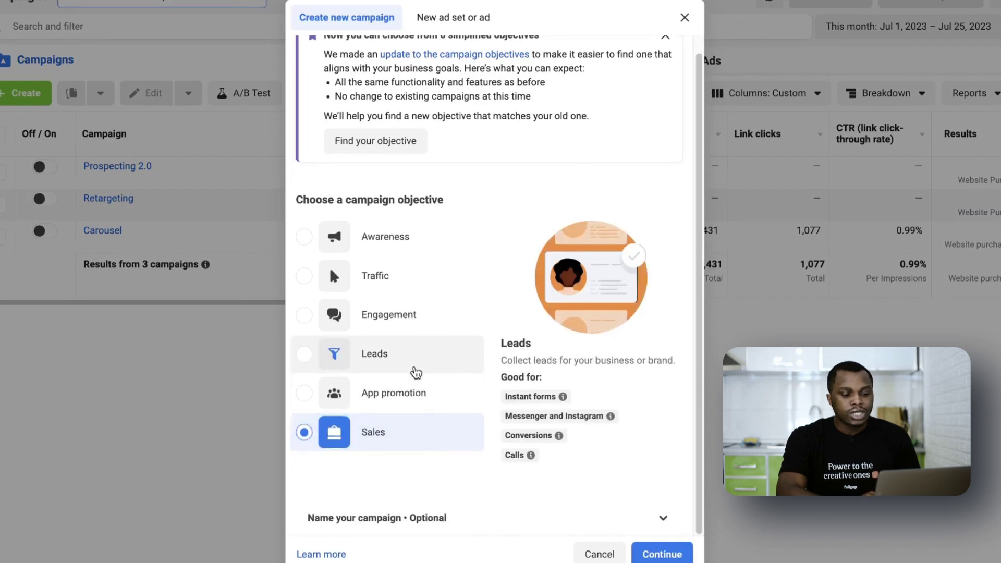
left_click(656, 553)
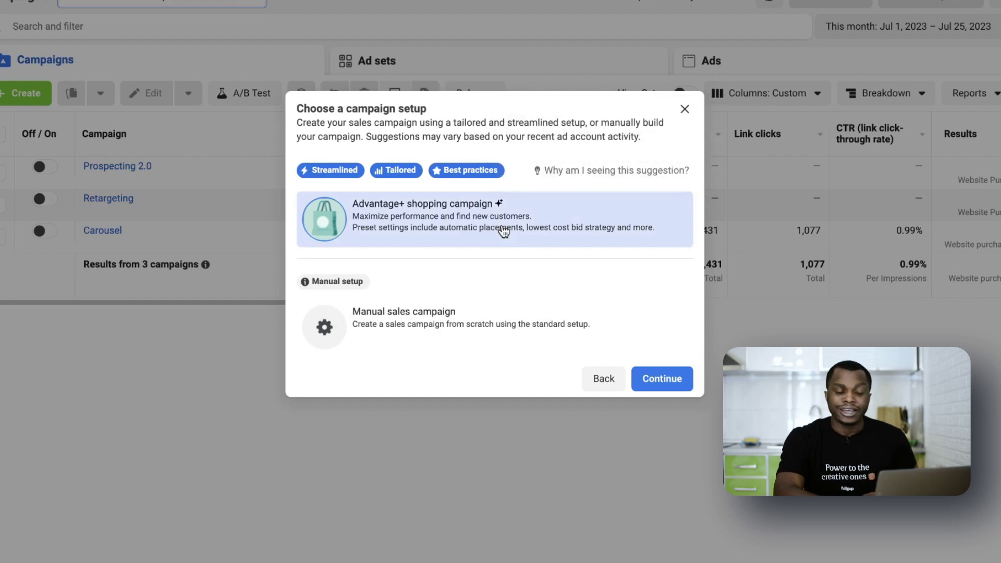
Choose the Advantage+ shopping campaign setup and continue to its draft form
left_click_drag(311, 170, 360, 174)
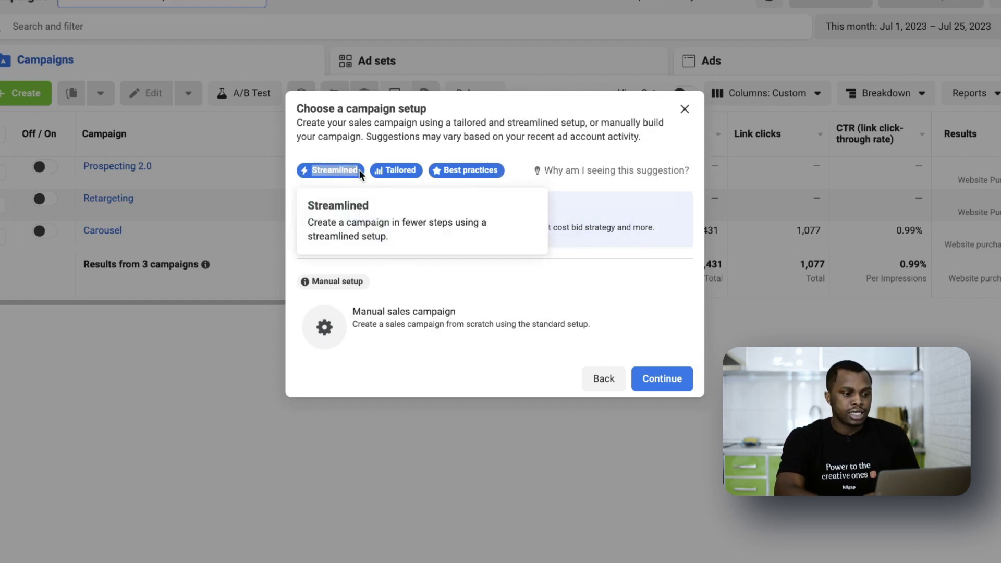
left_click(391, 171)
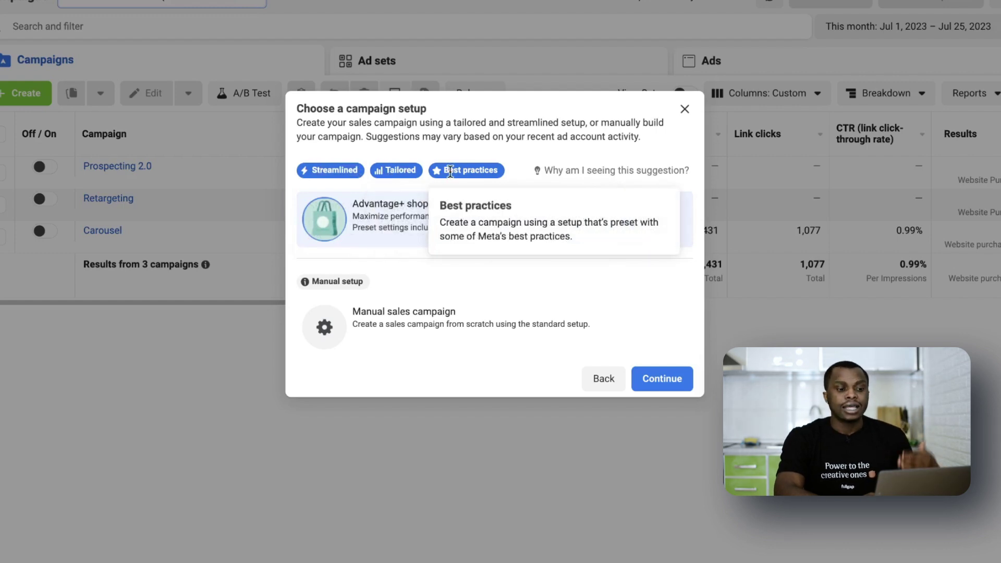
left_click(430, 238)
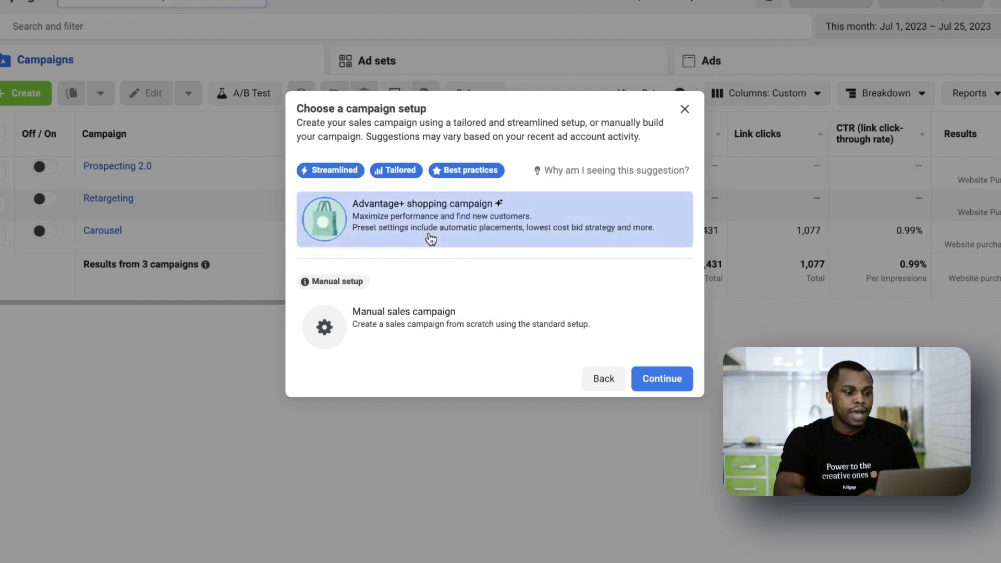
left_click(662, 381)
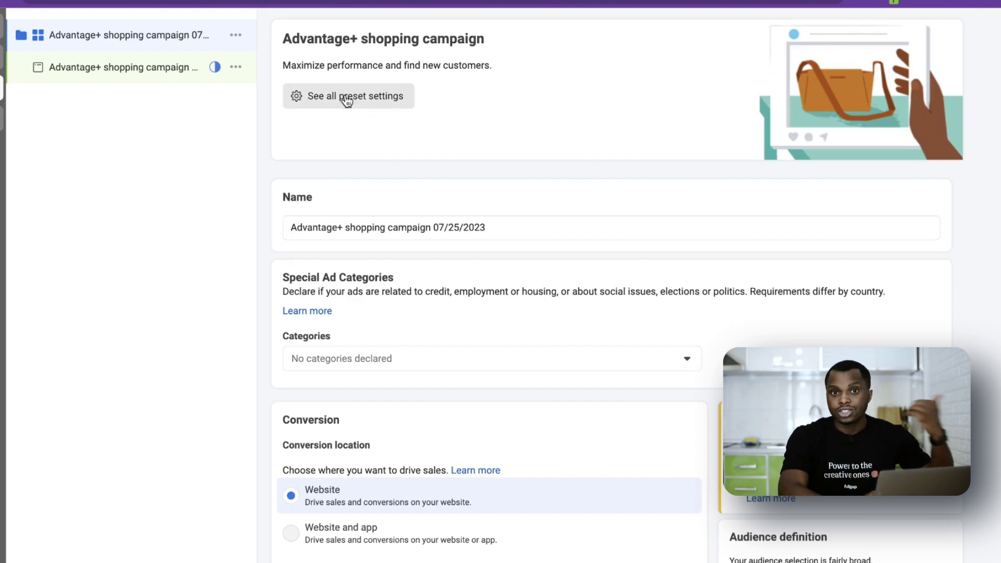
Review the campaign's conversion settings, keeping Saltwater Pixel as the conversion pixel
scroll(358, 207, "down", 3)
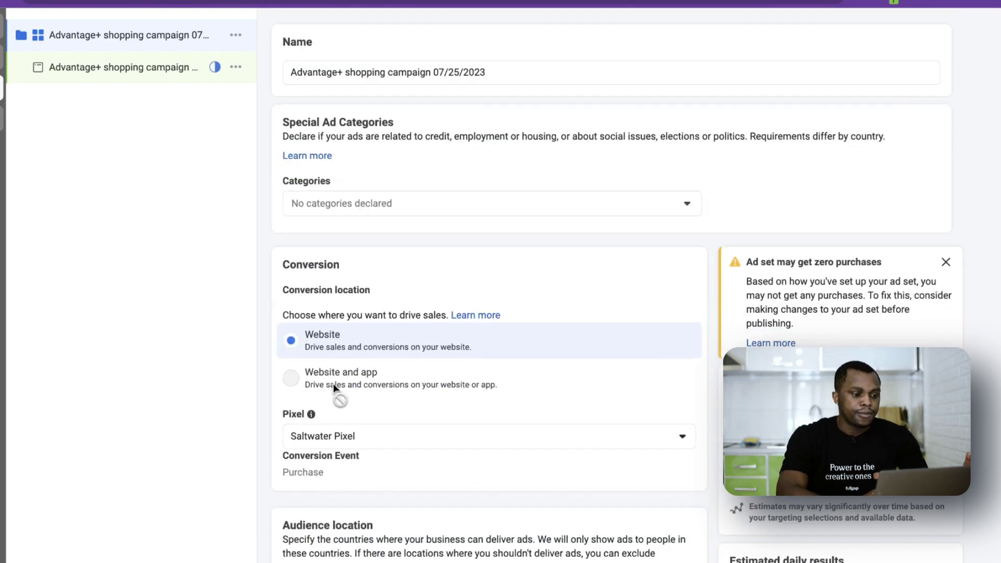
scroll(333, 384, "down", 1)
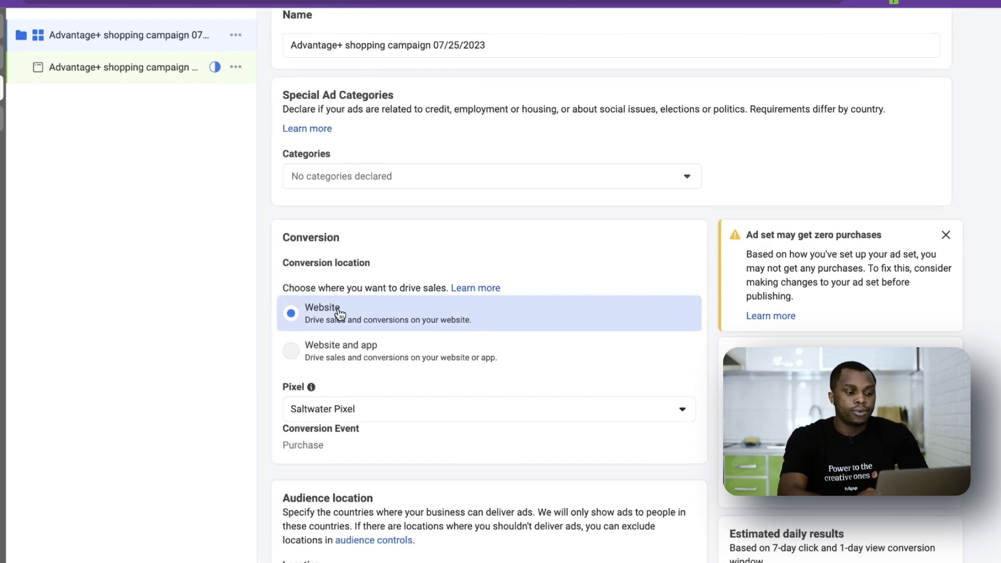
scroll(347, 359, "down", 4)
scroll(338, 282, "down", 1)
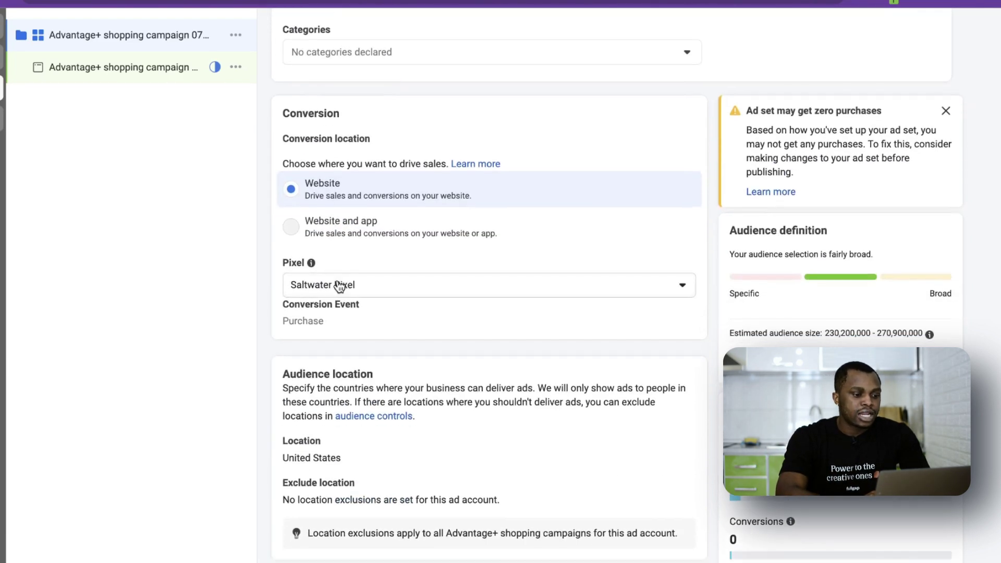
scroll(403, 321, "down", 5)
scroll(382, 202, "down", 2)
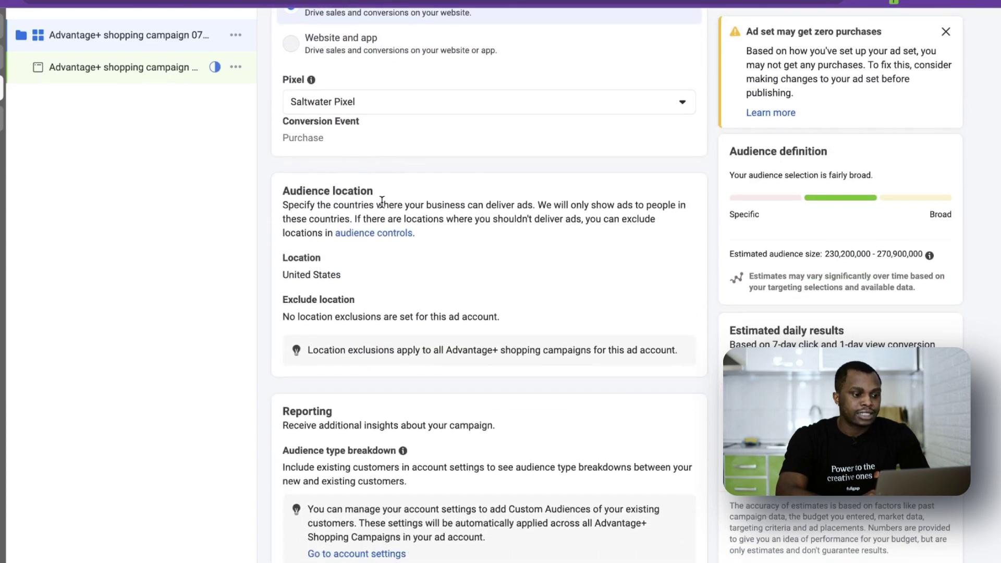
scroll(382, 203, "down", 2)
left_click(380, 60)
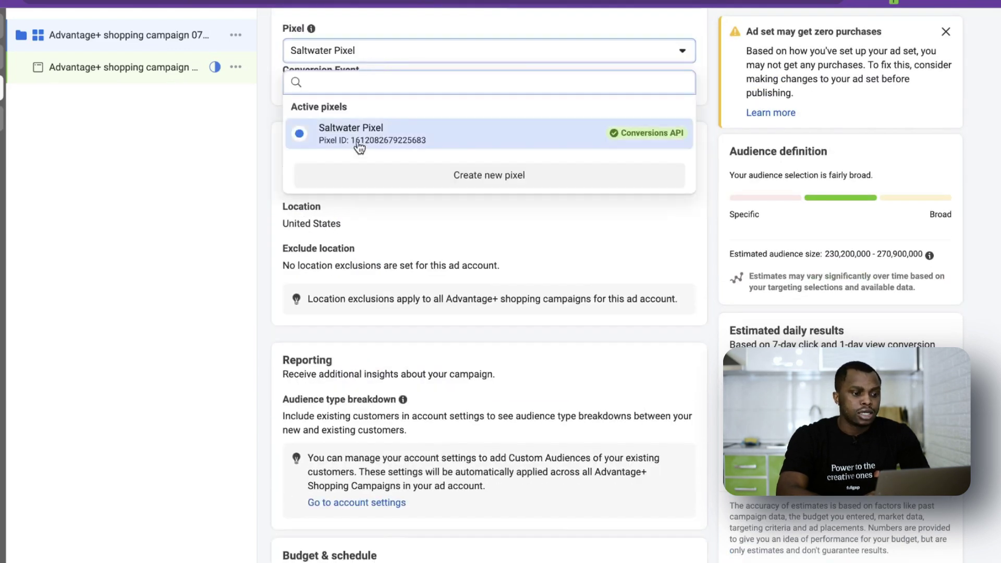
left_click(390, 144)
Open the ad account settings from Go to account settings under Reporting
scroll(378, 261, "down", 10)
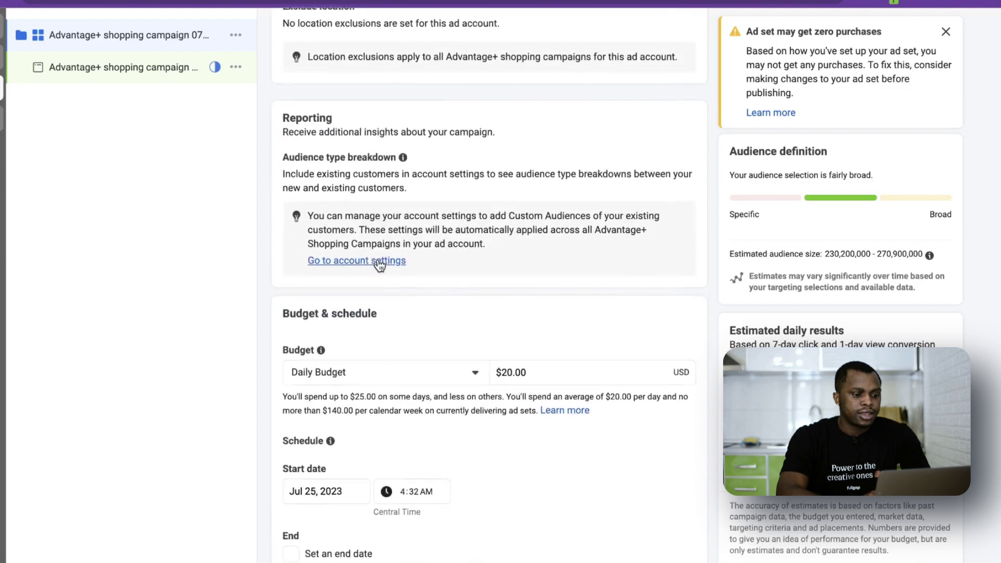
scroll(544, 400, "up", 3)
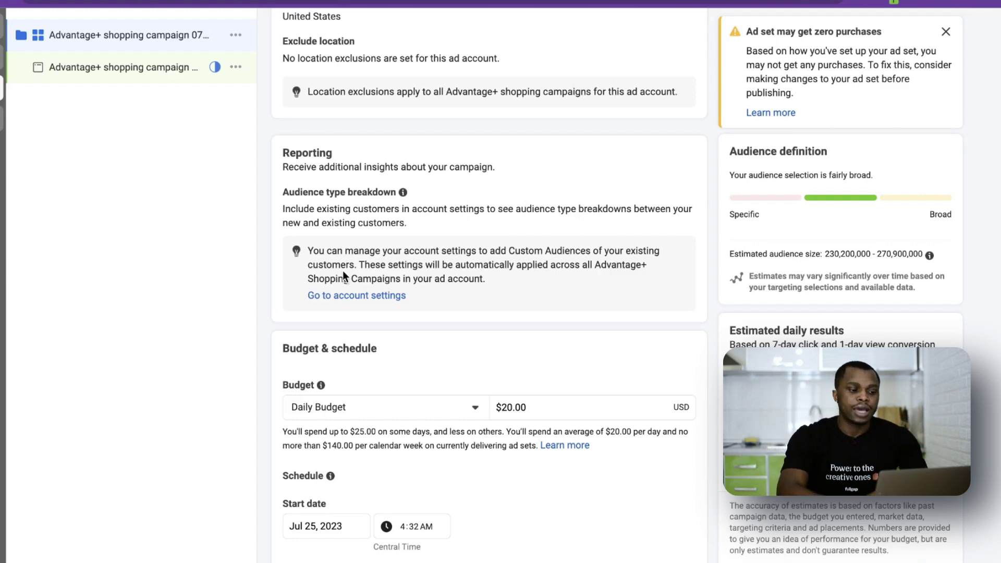
left_click(357, 297)
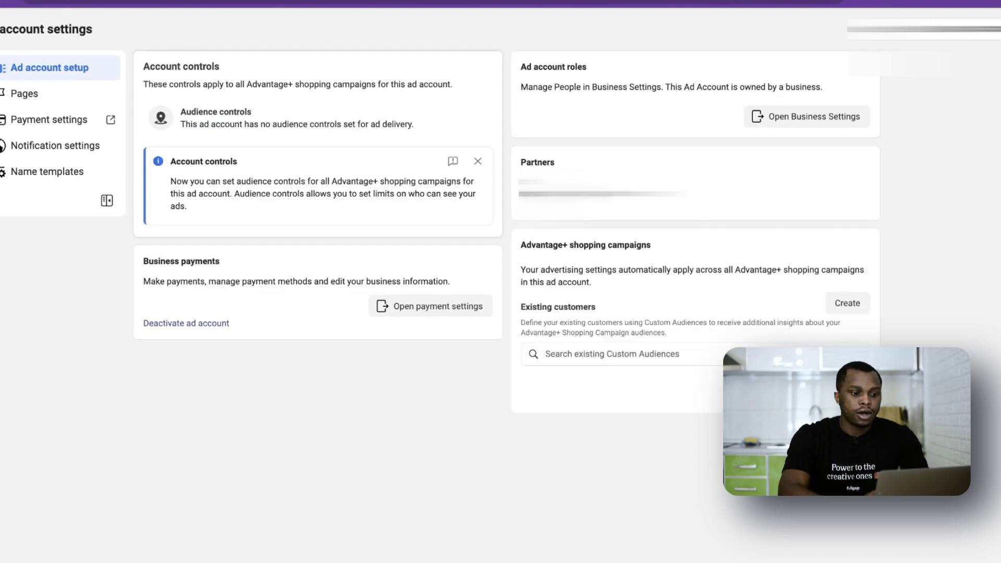
left_click(215, 118)
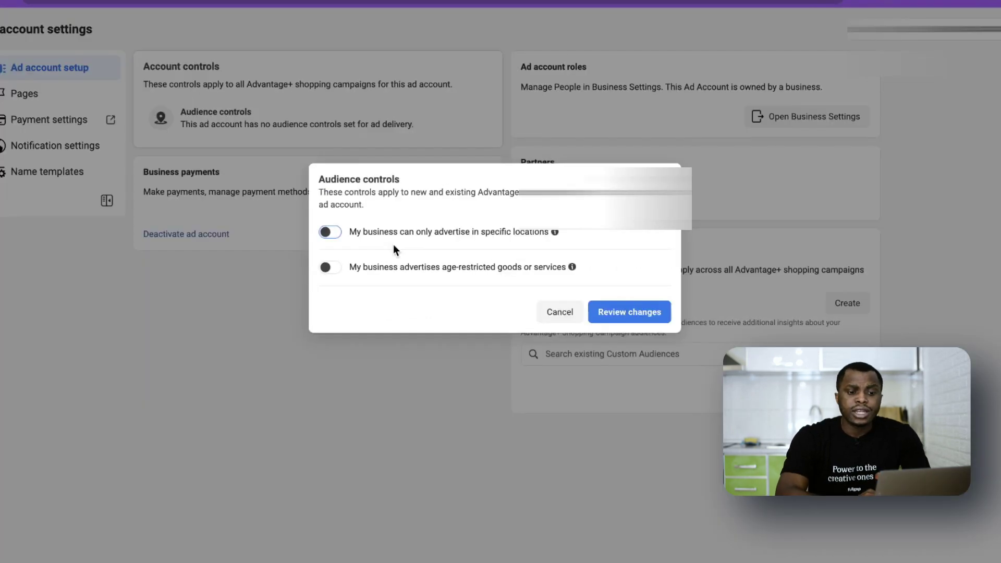
left_click(331, 232)
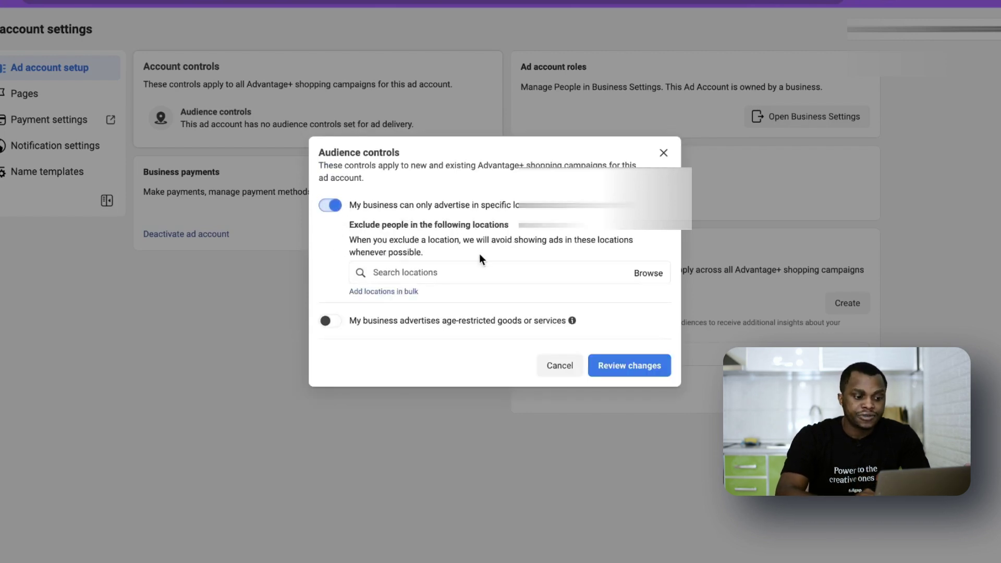
left_click(329, 321)
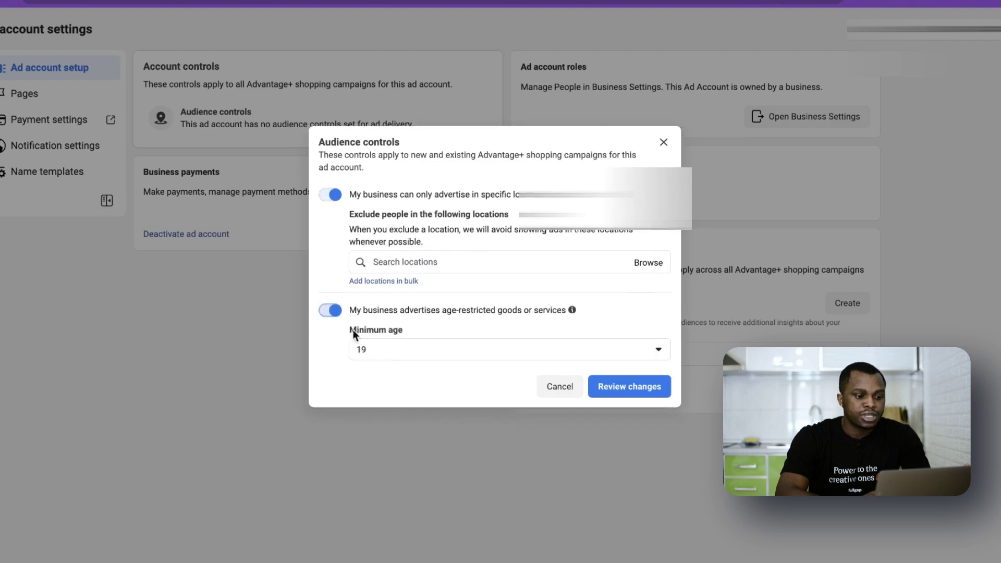
left_click(387, 358)
left_click(388, 360)
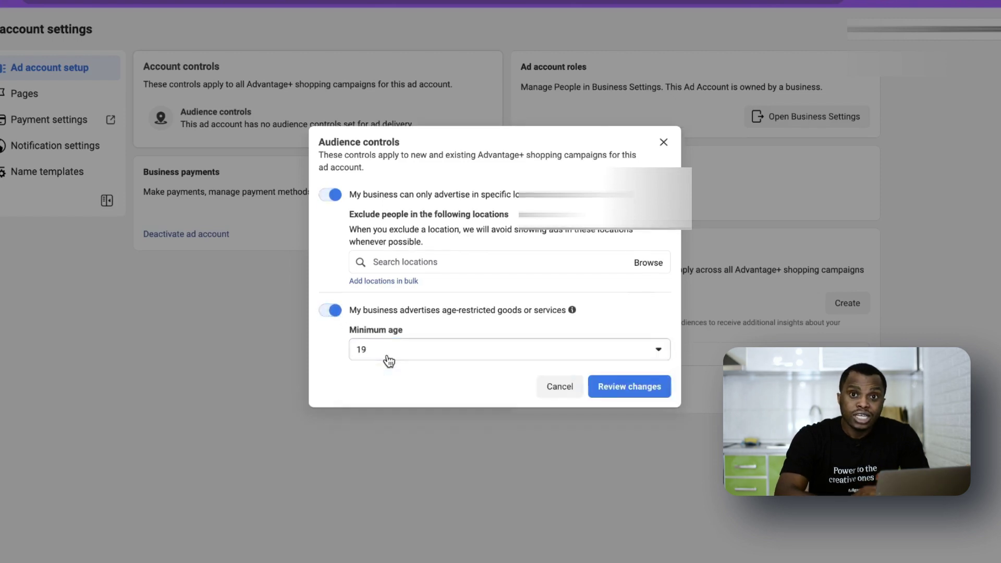
left_click(396, 357)
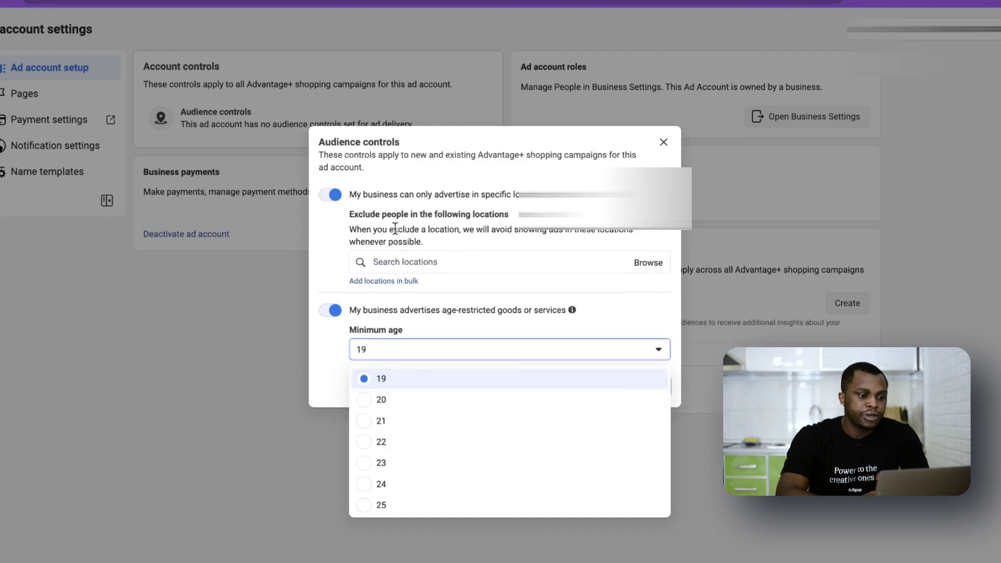
left_click(337, 197)
left_click(330, 259)
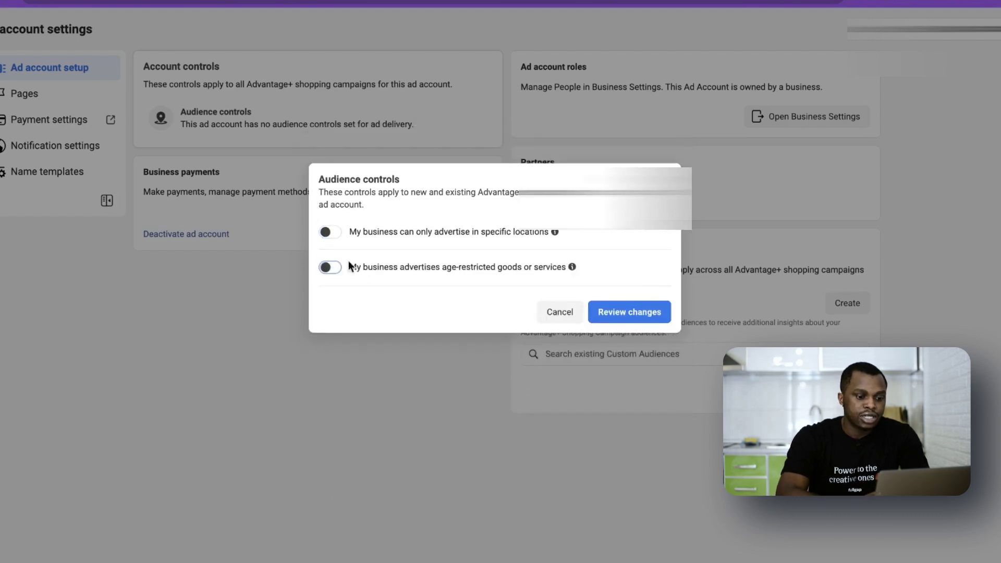
left_click(544, 311)
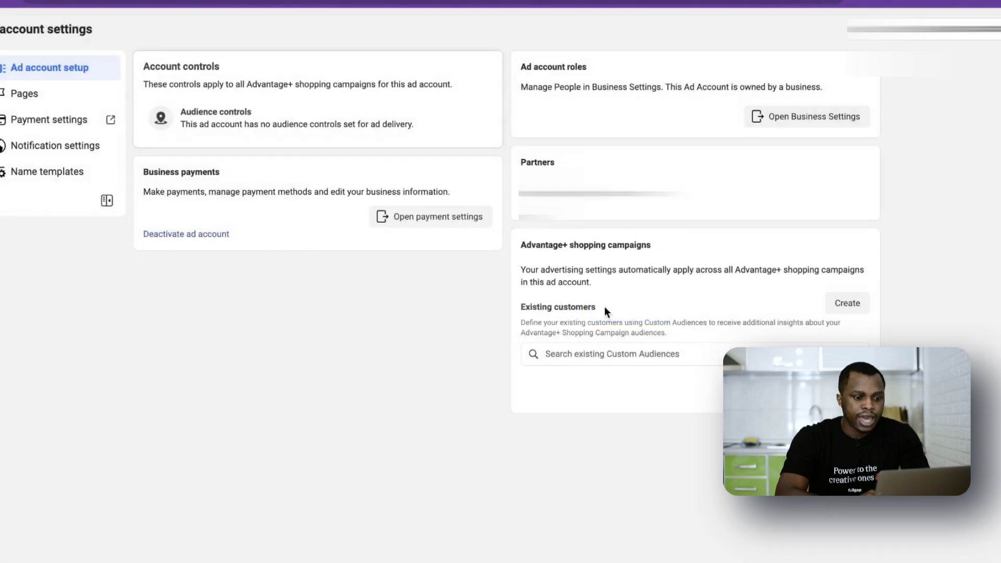
Add the 'All website visitors 180 days' custom audience as existing customers, then return to the campaign
left_click(643, 354)
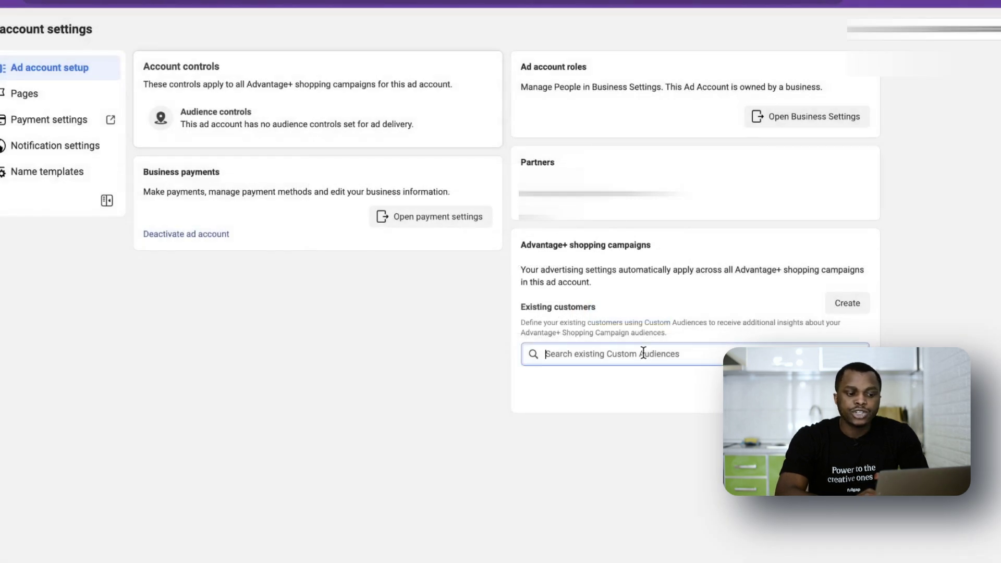
left_click_drag(519, 244, 653, 250)
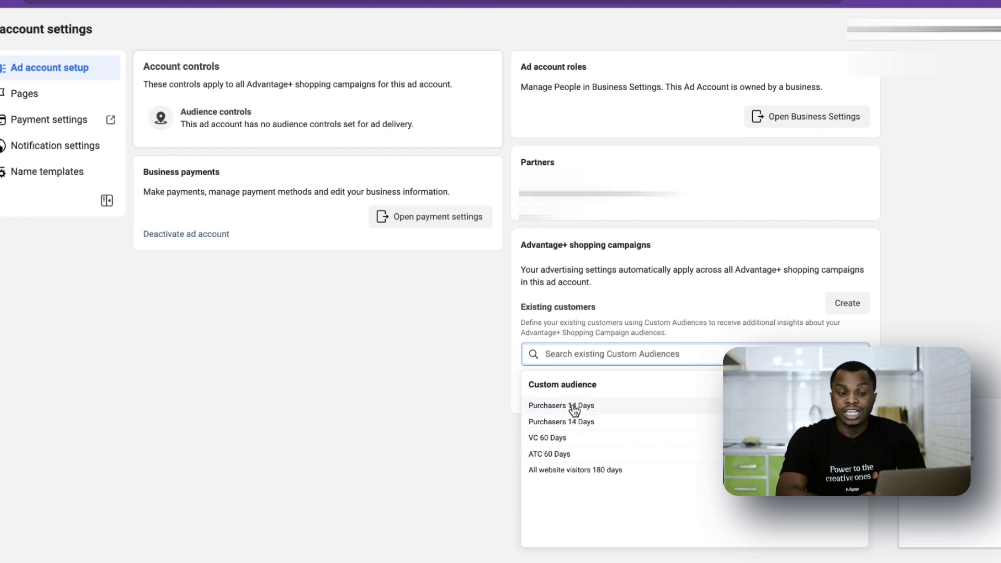
mouse_move(574, 440)
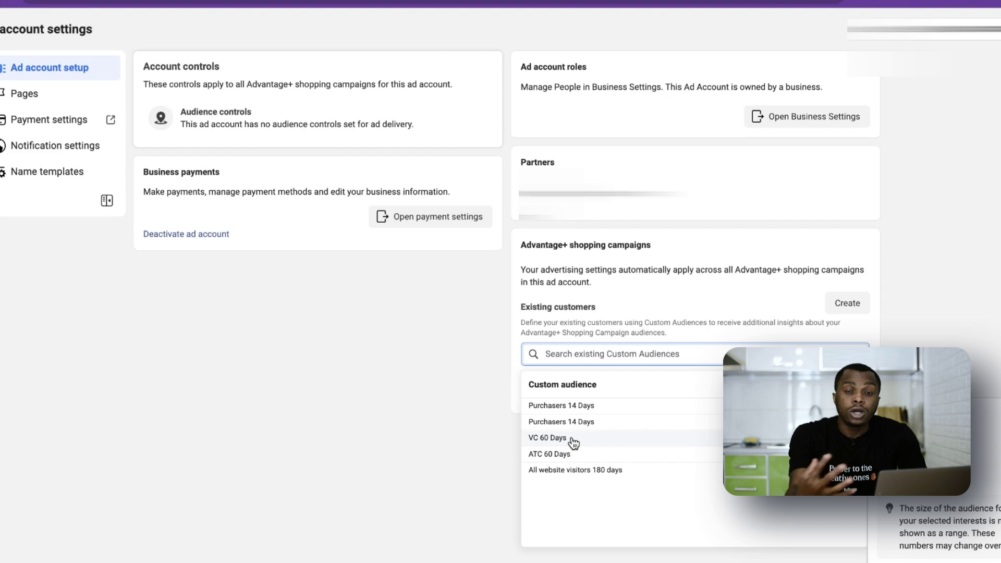
left_click(568, 471)
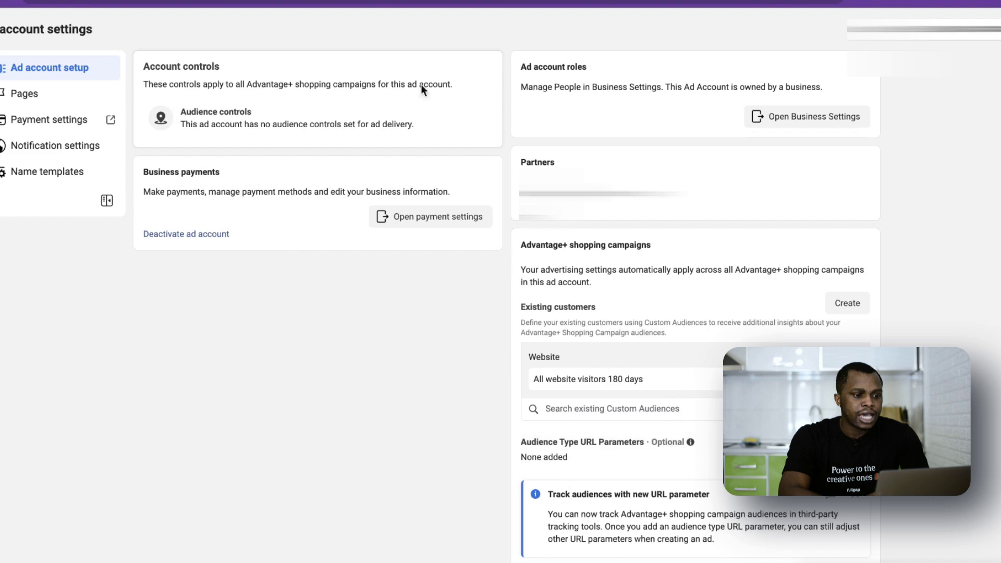
left_click(389, 3)
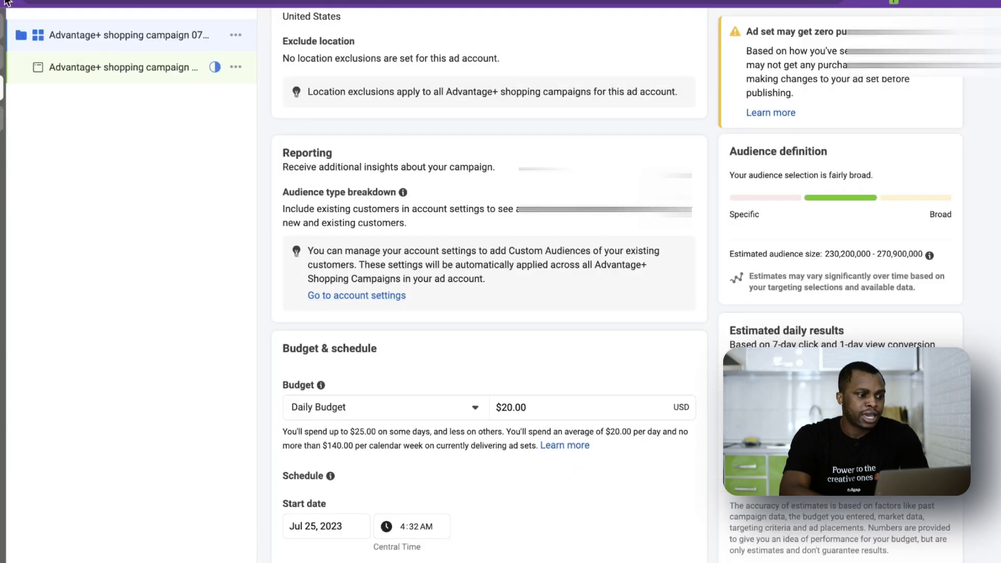
Reload Ads Manager and confirm the campaign now shows the All website visitors 180 days audience
left_click(5, 2)
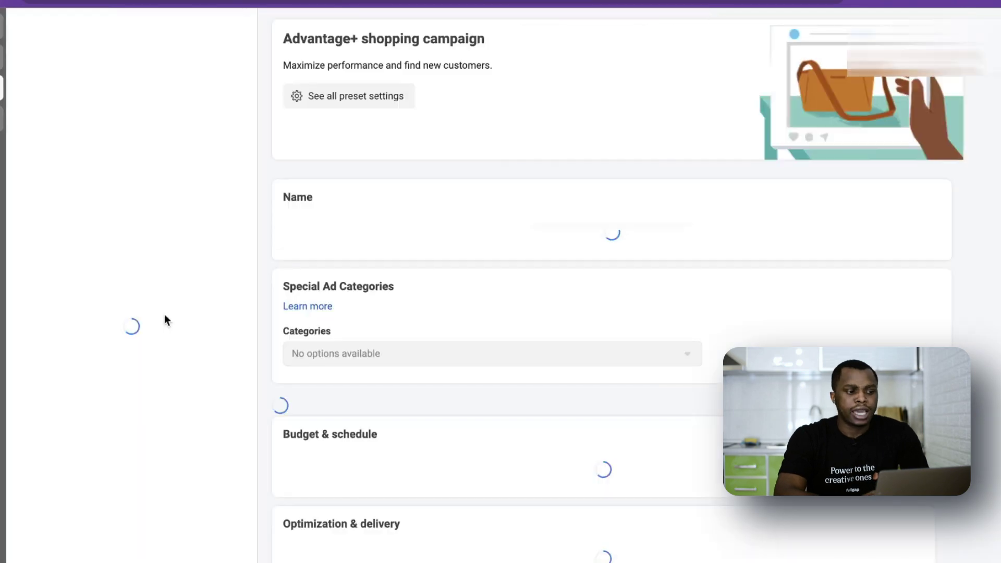
scroll(361, 385, "down", 15)
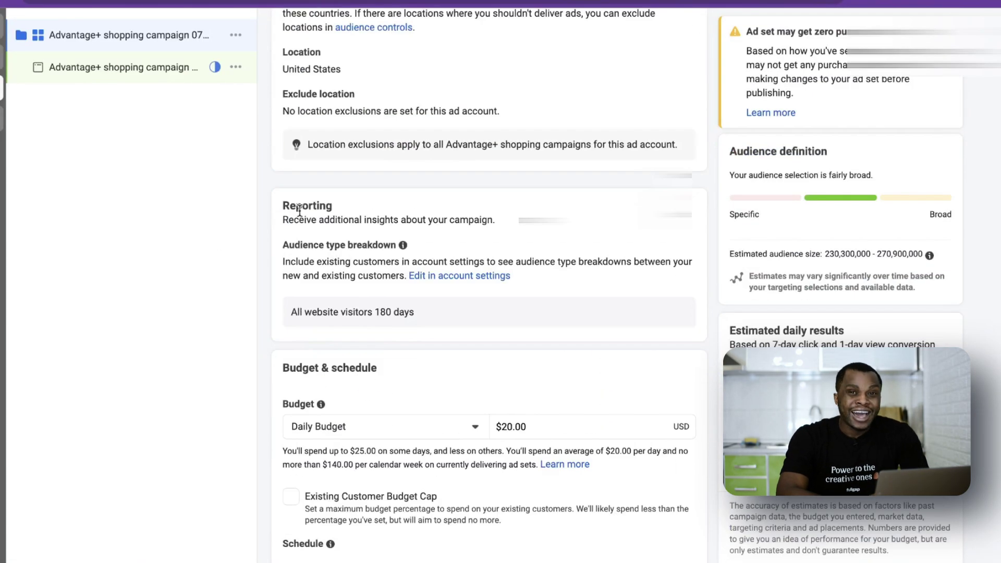
left_click_drag(289, 314, 462, 323)
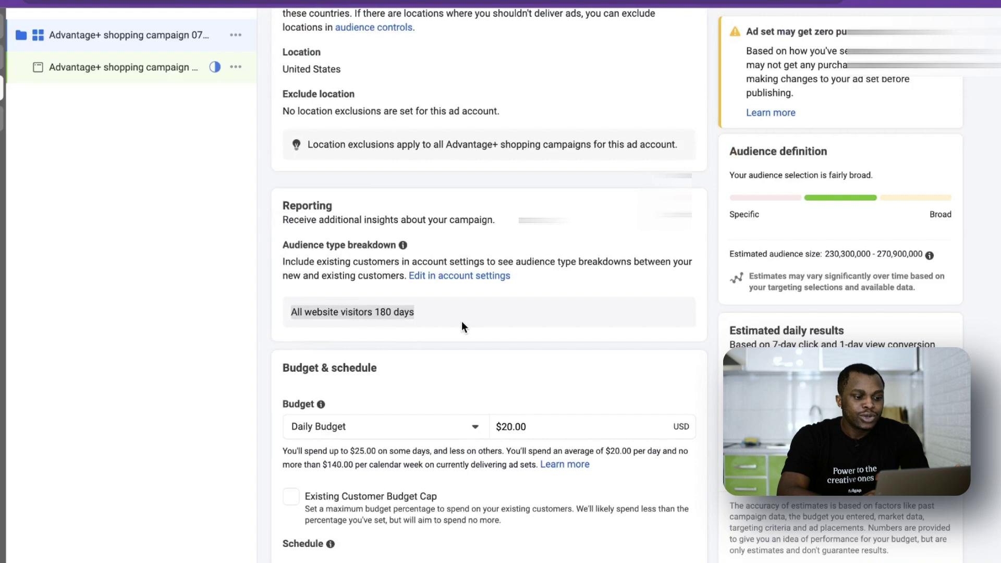
left_click(462, 322)
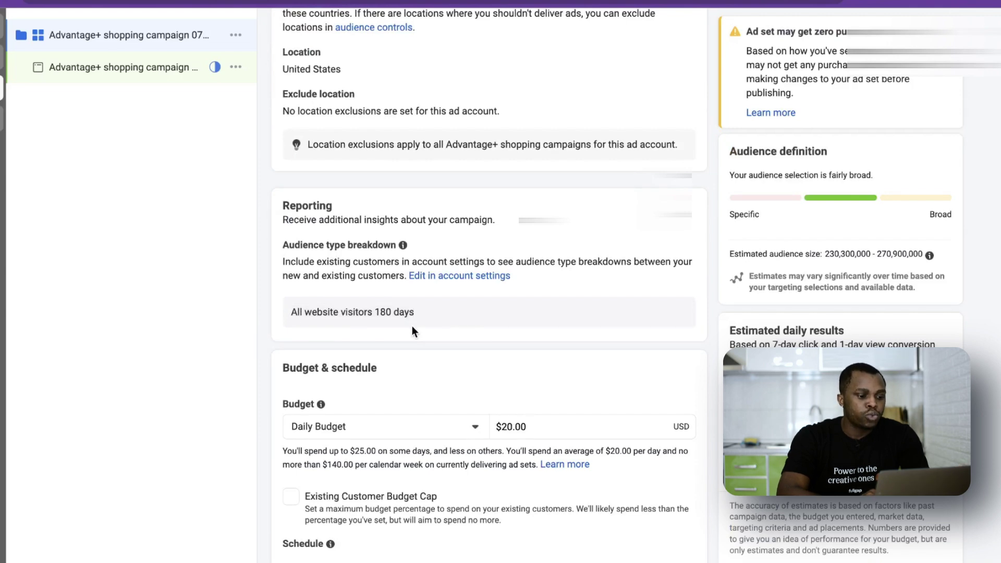
scroll(412, 327, "down", 1)
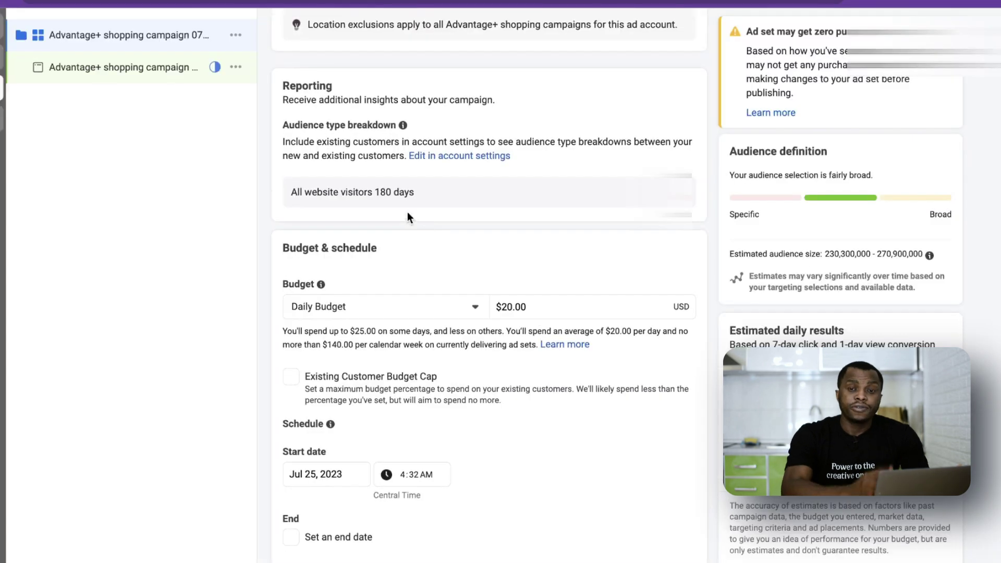
Change the daily budget from $20.00 to $100.00
left_click(524, 308)
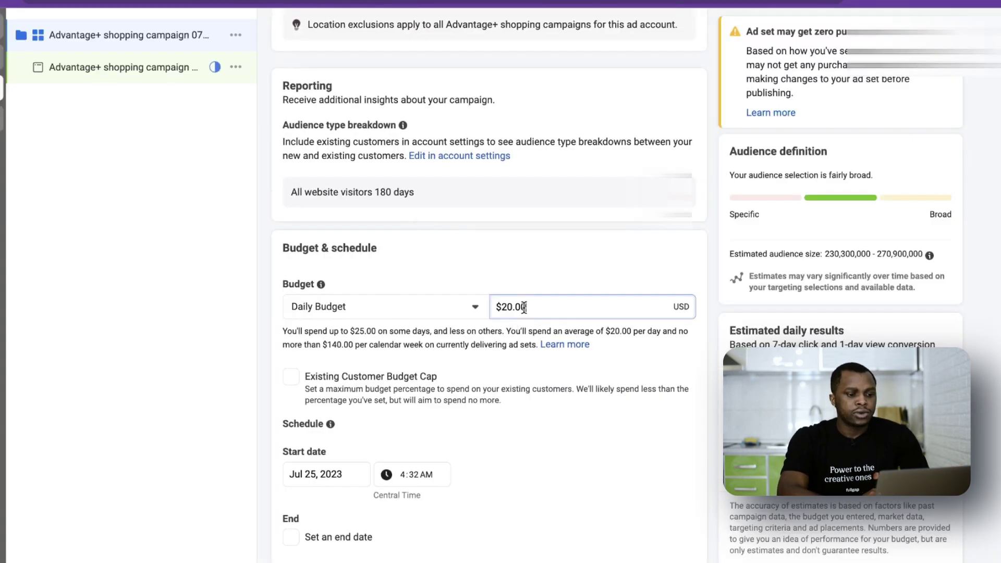
triple_click(525, 307)
type("19900")
key("BackSpace")
key("BackSpace")
key("BackSpace")
key("BackSpace")
type("000")
key("BackSpace")
left_click(631, 269)
scroll(347, 426, "down", 2)
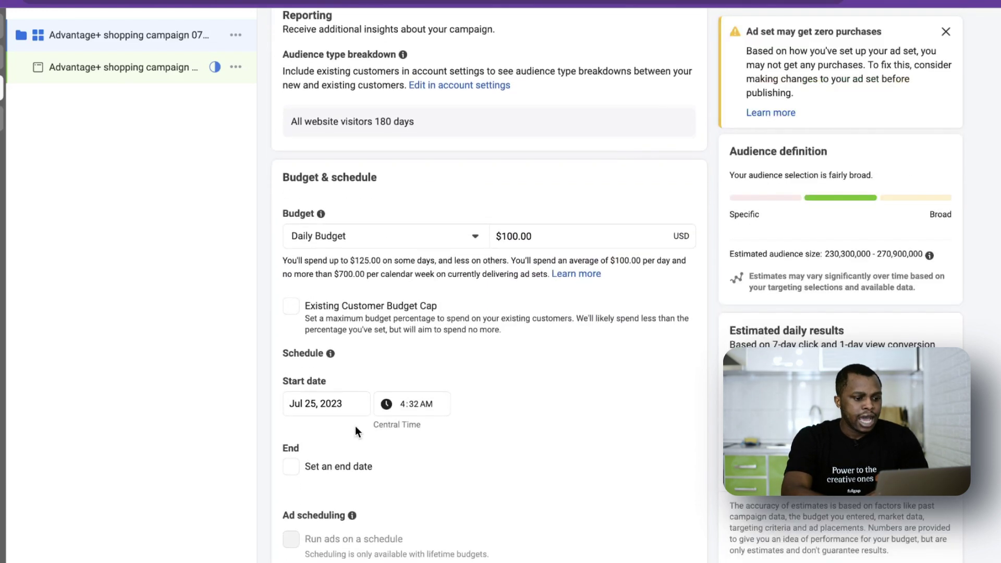
Enable the Existing Customer Budget Cap at 30%, then open the ad's settings
left_click(292, 305)
left_click(395, 362)
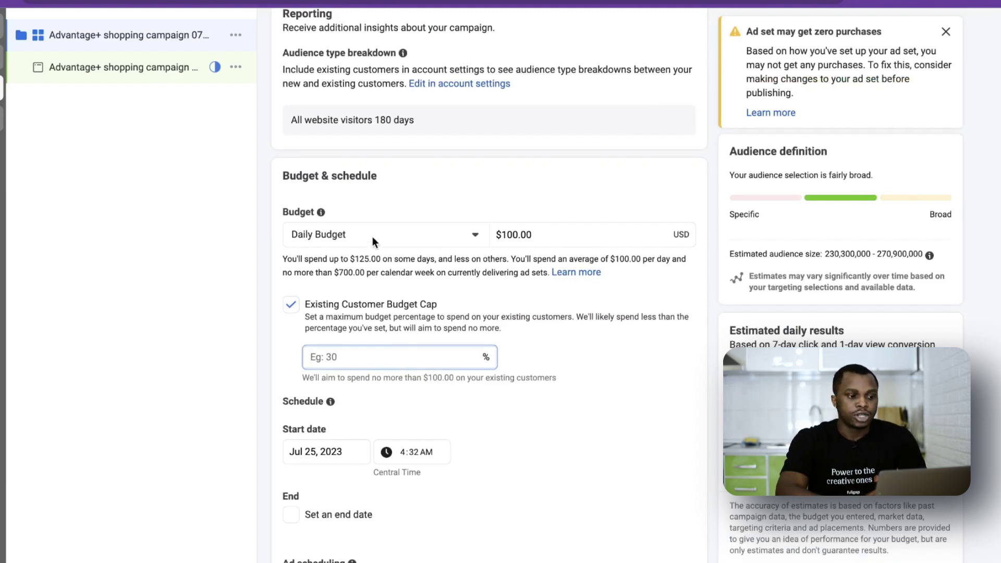
scroll(373, 229, "up", 1)
left_click_drag(305, 148, 410, 153)
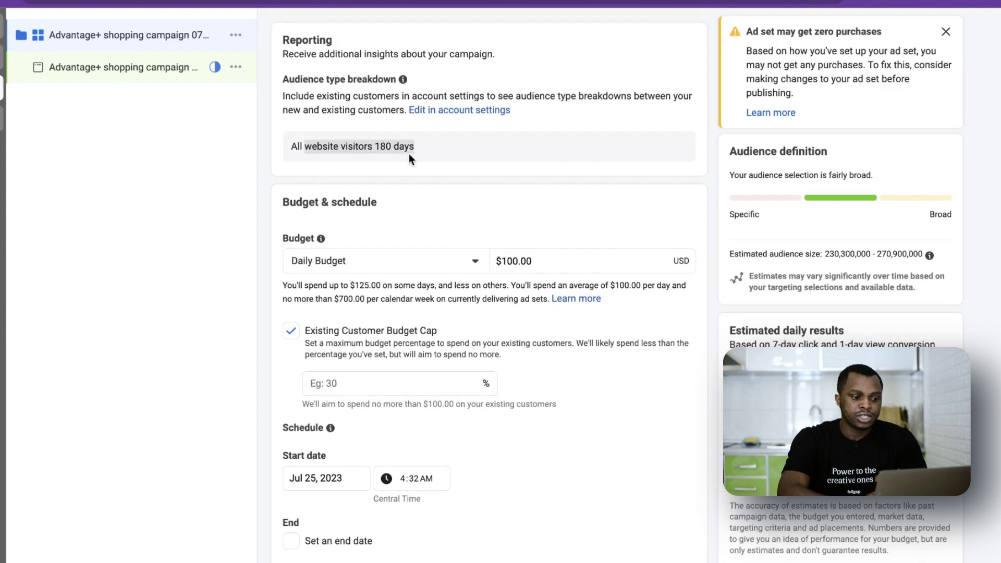
left_click(412, 339)
left_click(413, 339)
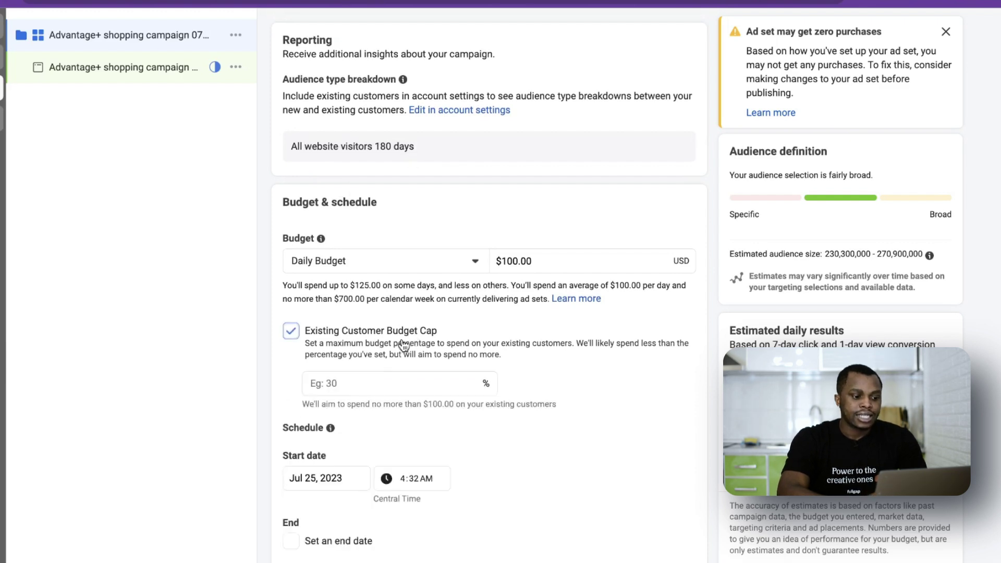
left_click(368, 384)
type("30")
left_click(610, 391)
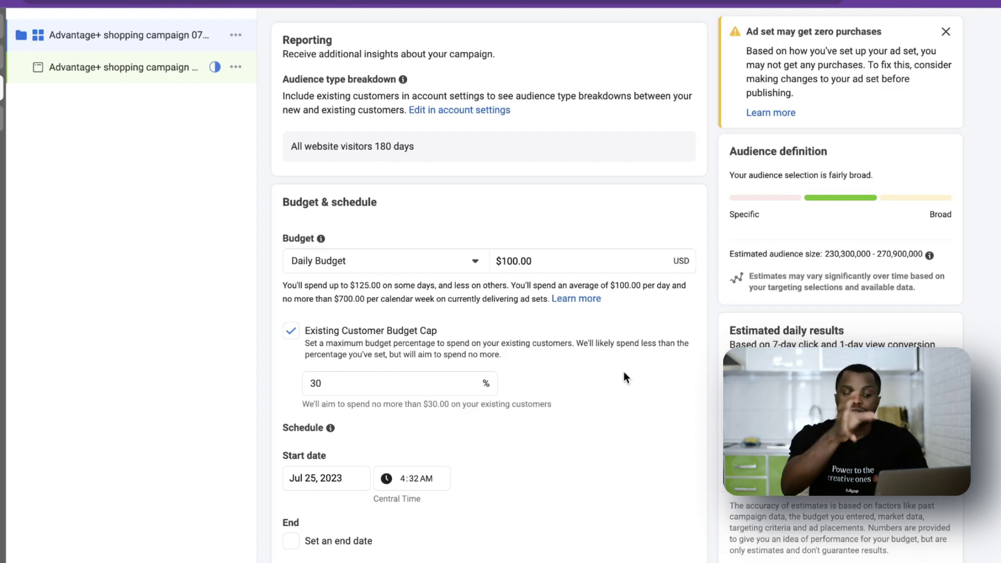
scroll(597, 483, "down", 4)
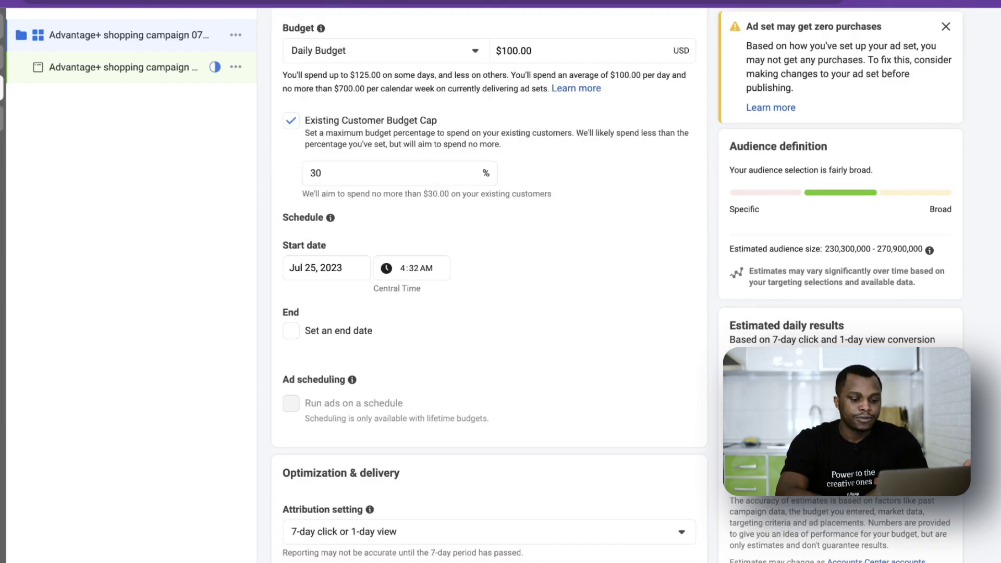
left_click(120, 66)
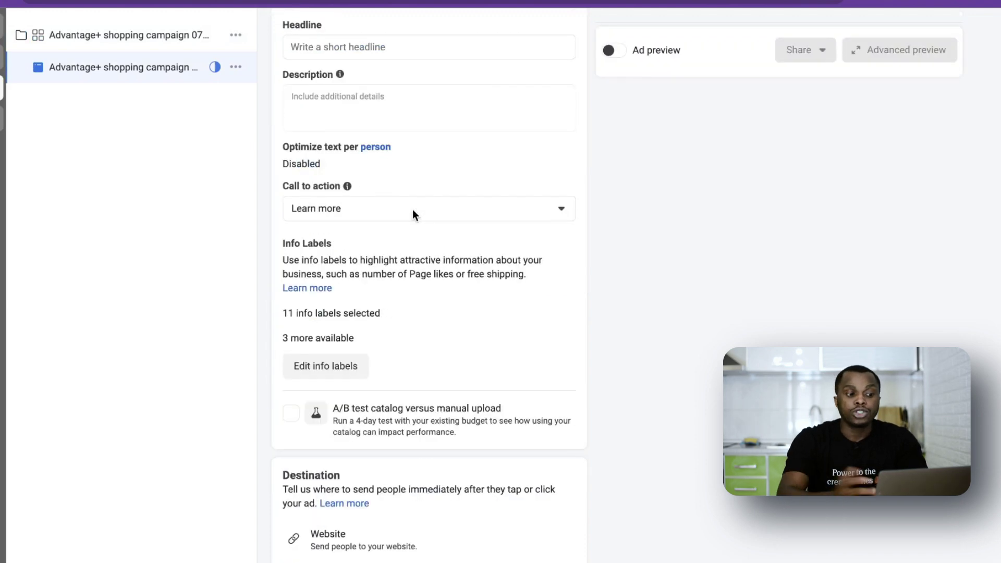
Look over the ad's Format and Ad creative sections, then return to the campaign's Budget & schedule
scroll(409, 204, "up", 5)
scroll(398, 174, "up", 5)
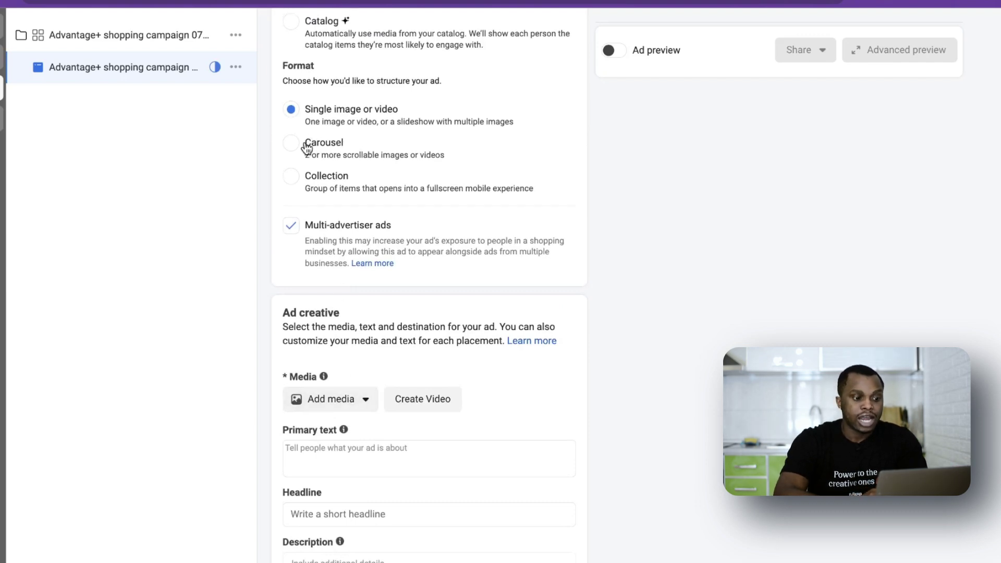
scroll(408, 232, "down", 6)
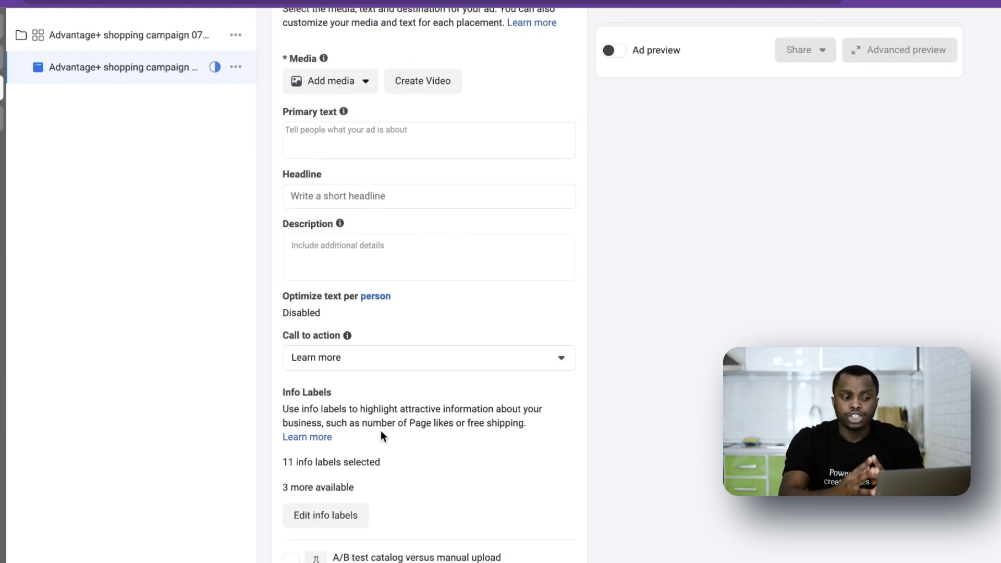
left_click(119, 38)
scroll(396, 351, "up", 3)
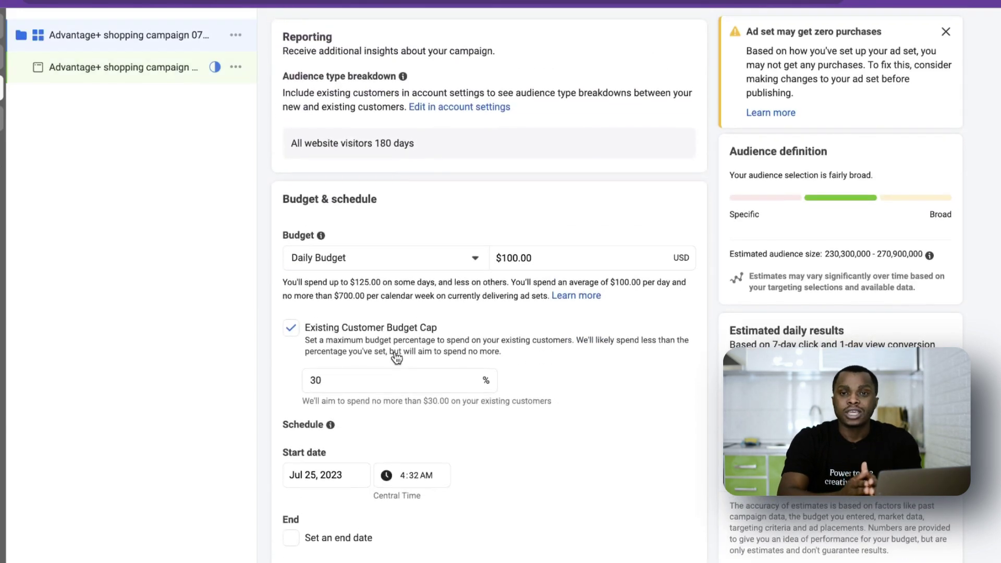